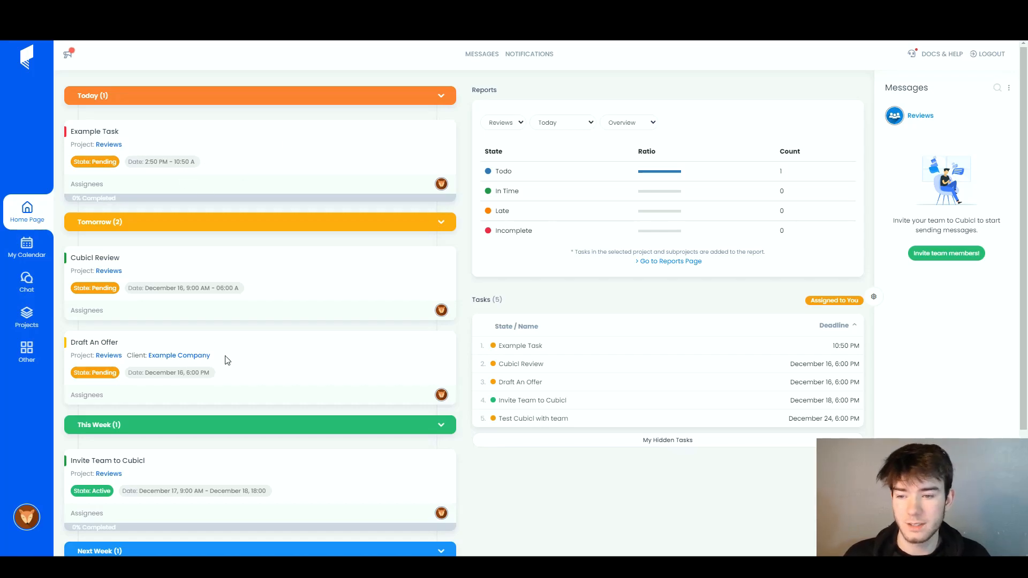
pyautogui.scroll(-3, 220, 282)
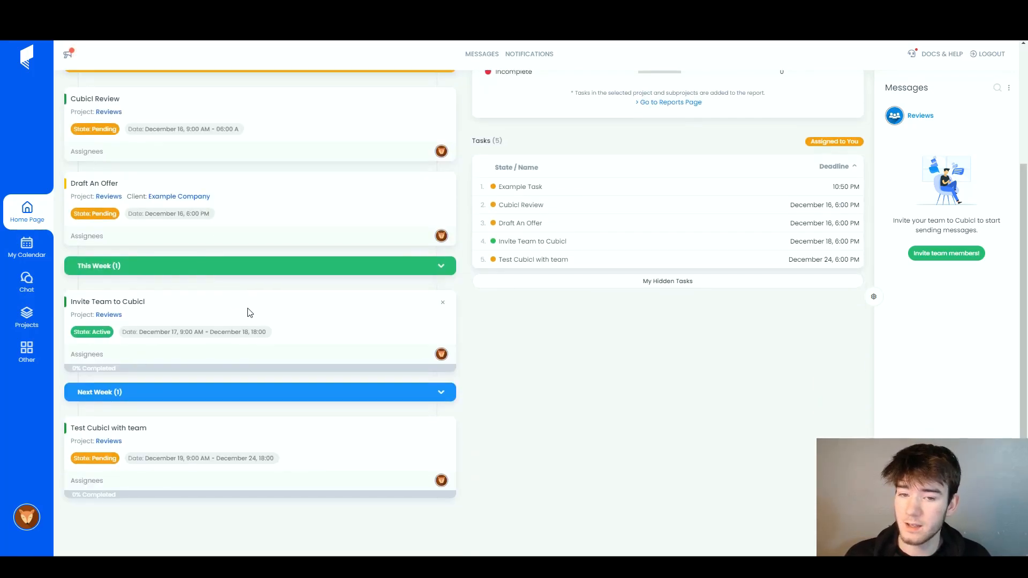
pyautogui.scroll(3, 246, 312)
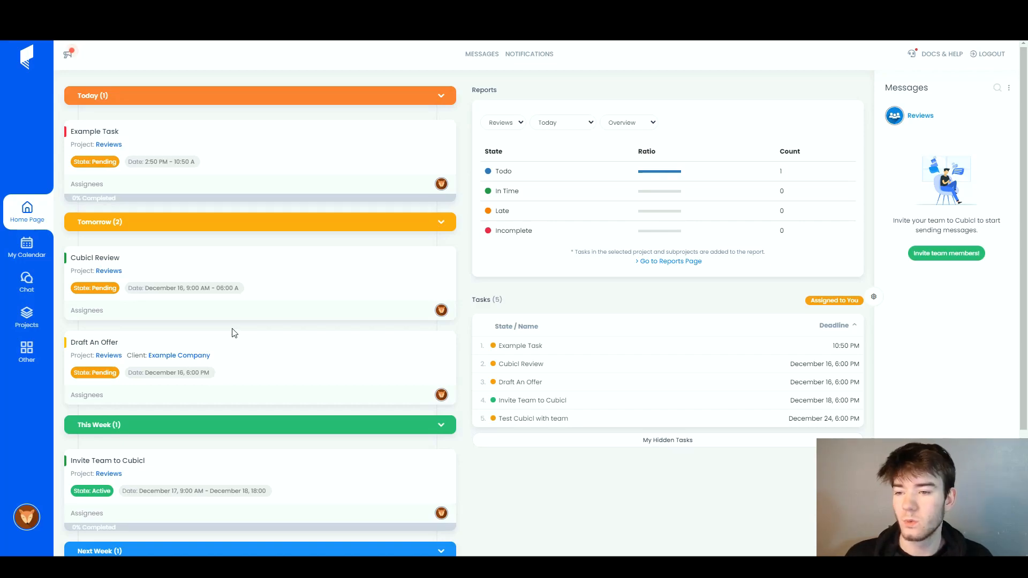
# Step: Start a calendar task on December 8, 2022 in the Reviews project, with Reviews as name and description and Example Company as client
pyautogui.click(32, 250)
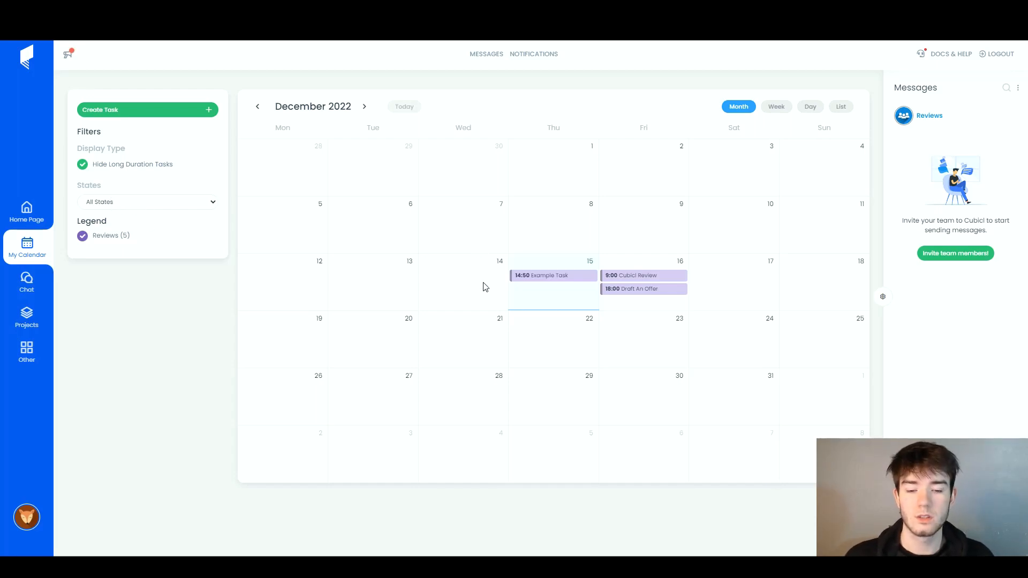
pyautogui.click(558, 212)
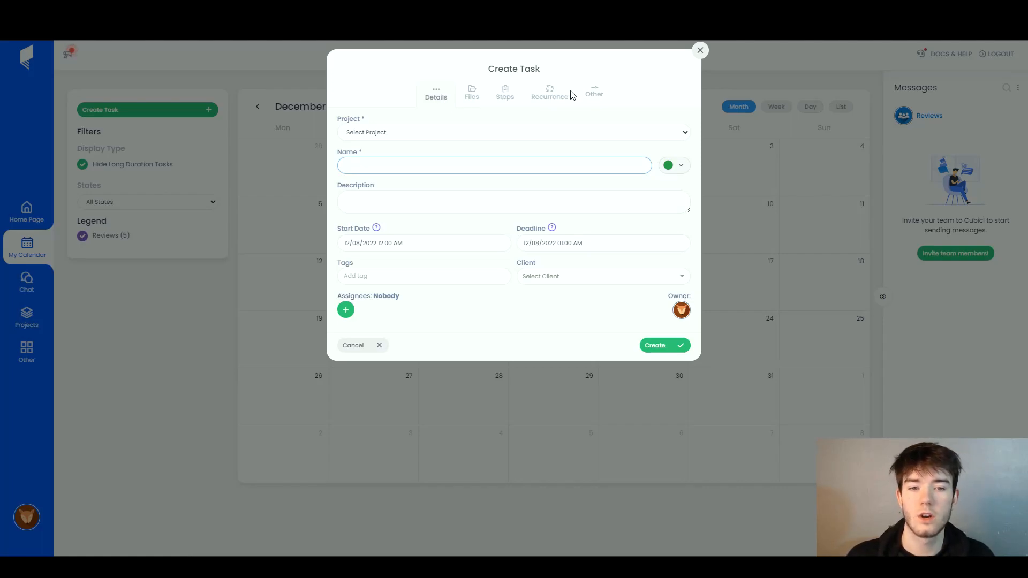
pyautogui.click(403, 132)
pyautogui.click(387, 146)
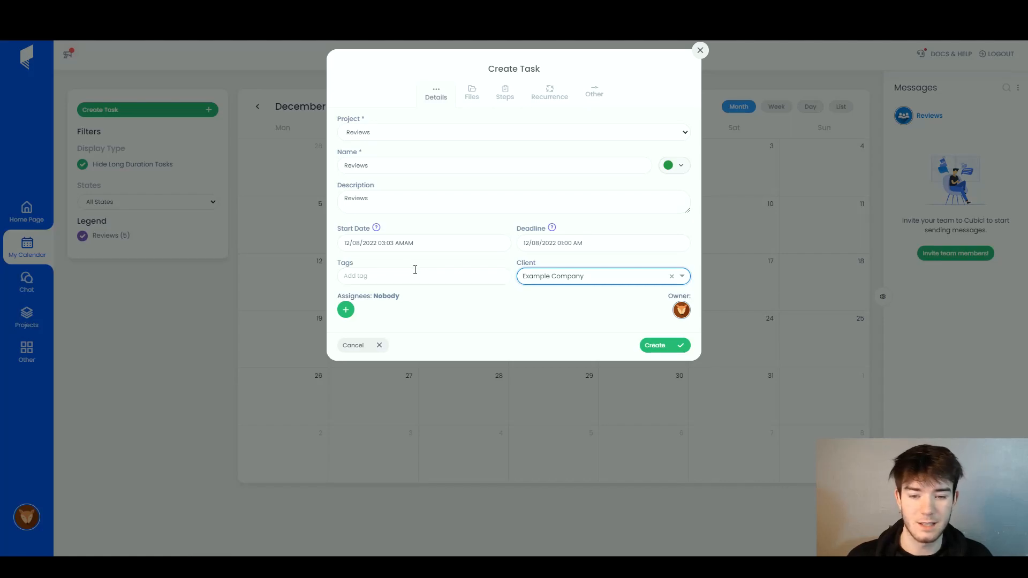
# Step: Check the calendar task's file, step, recurrence and privacy options and create the task
pyautogui.click(472, 93)
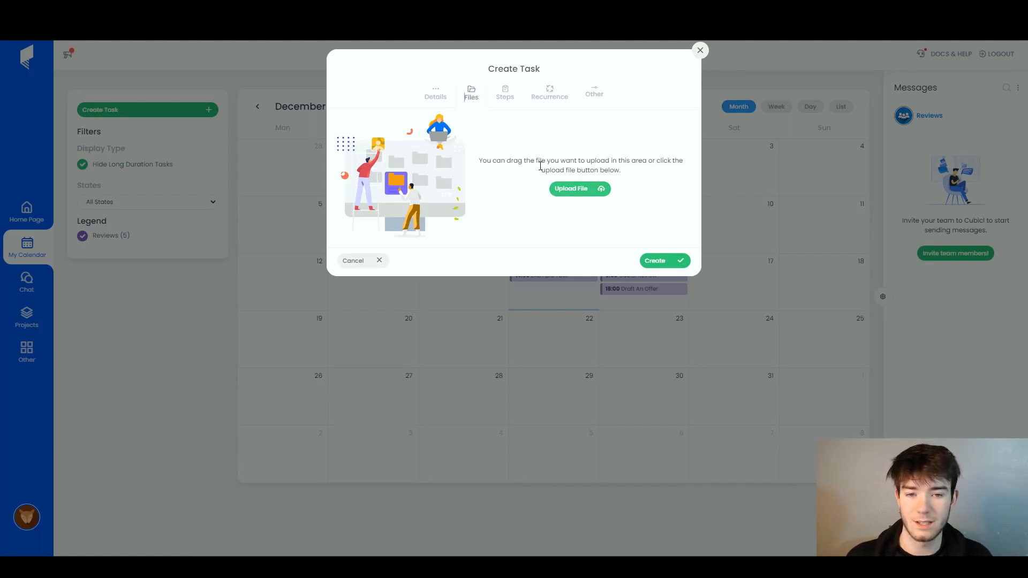
pyautogui.click(506, 94)
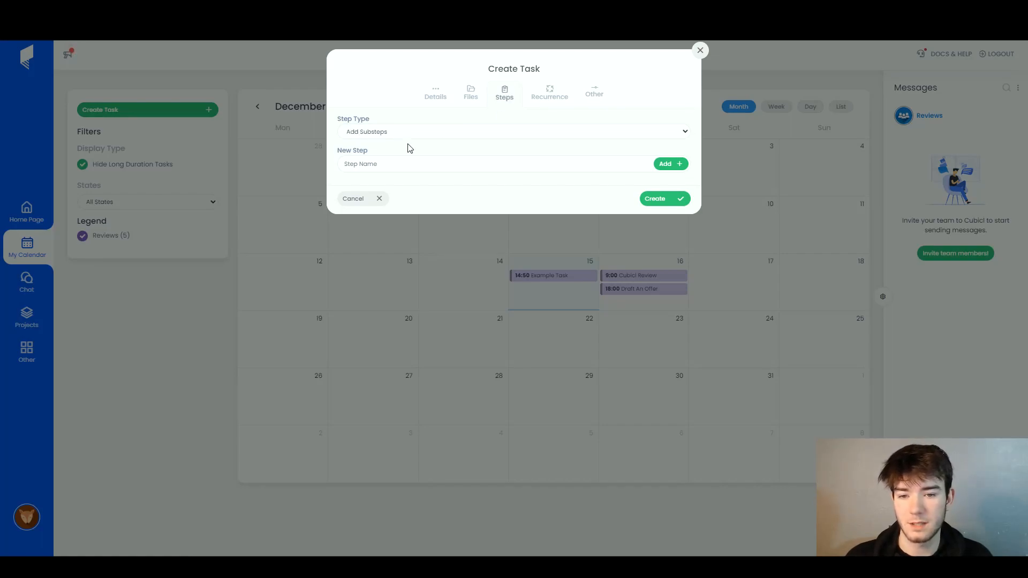
pyautogui.click(547, 95)
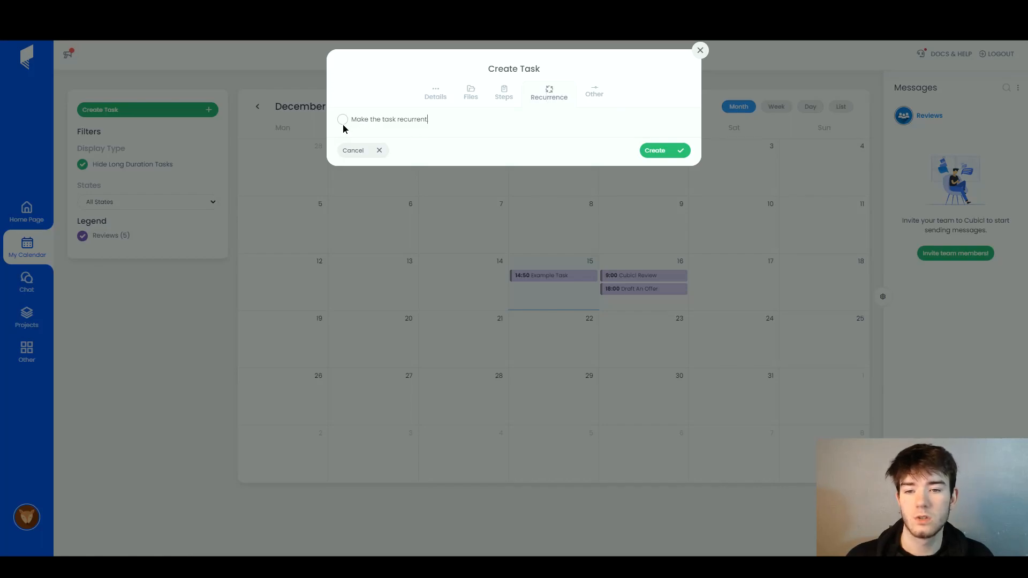
pyautogui.click(592, 94)
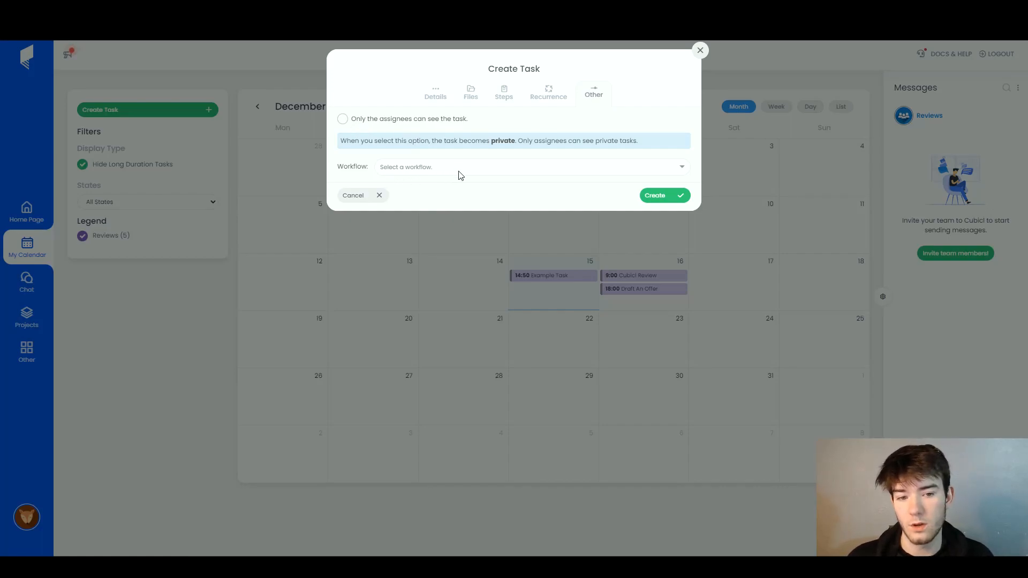
pyautogui.click(448, 110)
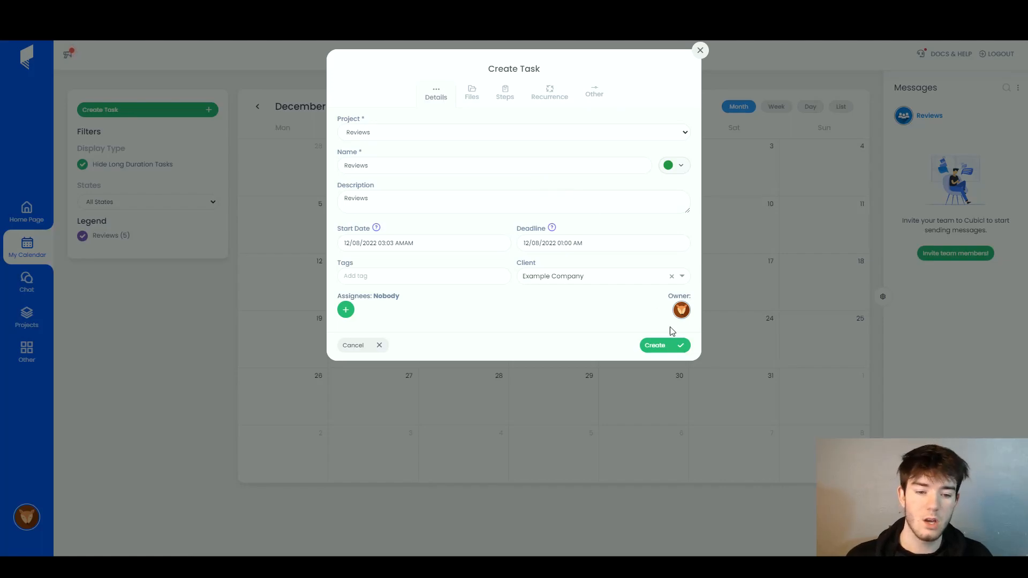
pyautogui.click(666, 346)
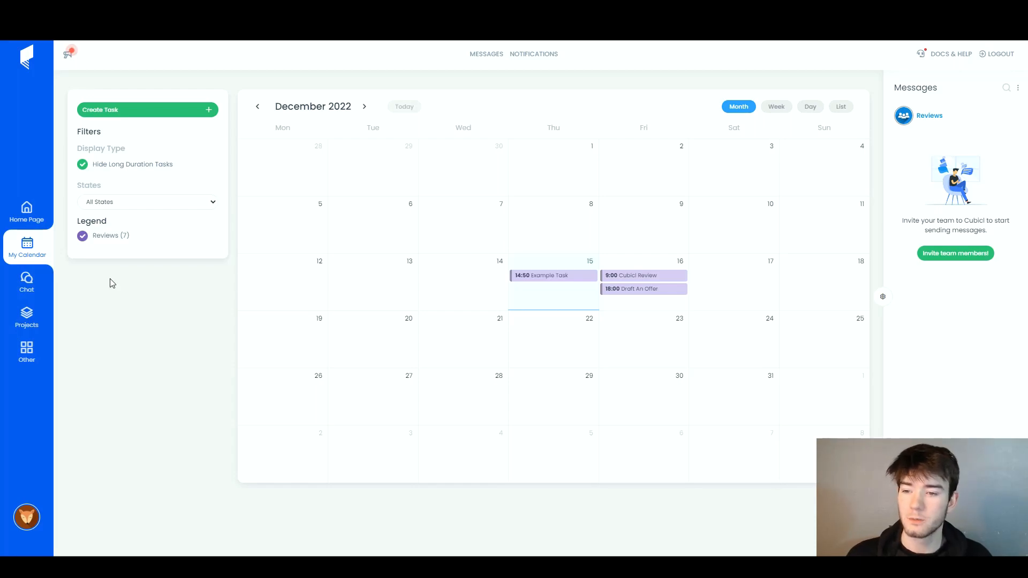
# Step: Try to create a chat group named Reviews
pyautogui.click(26, 285)
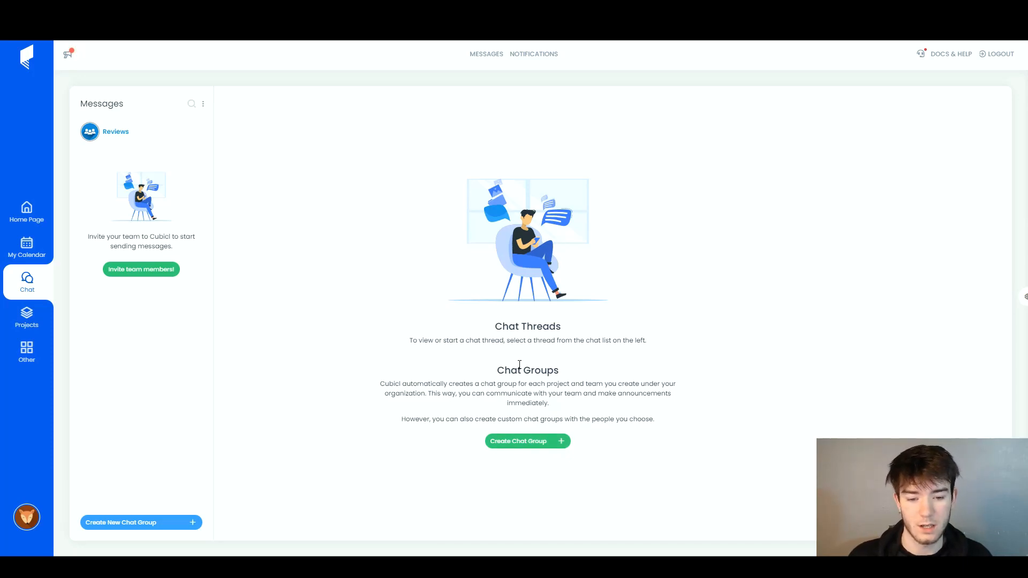
pyautogui.click(542, 444)
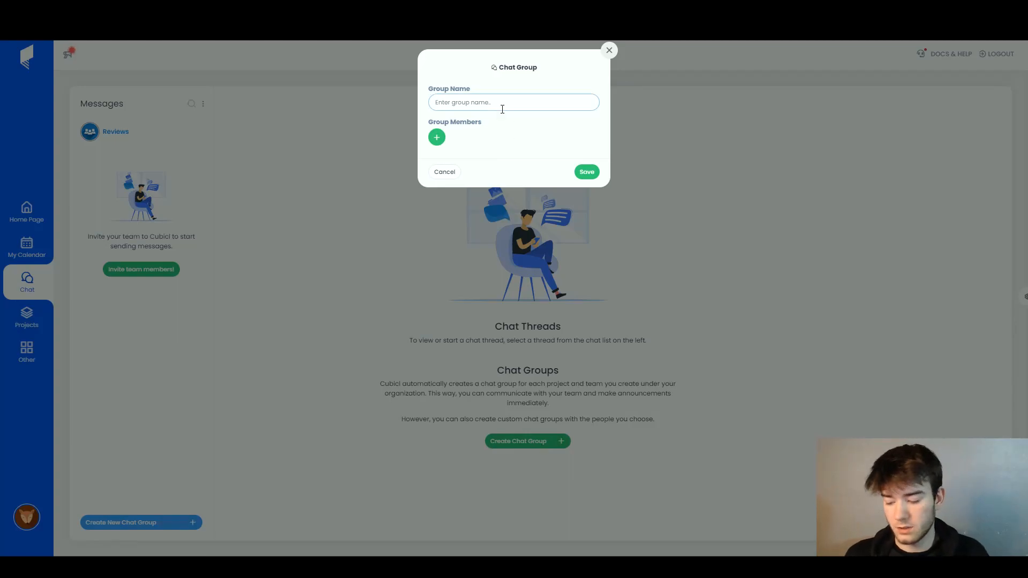
pyautogui.write('Reviews')
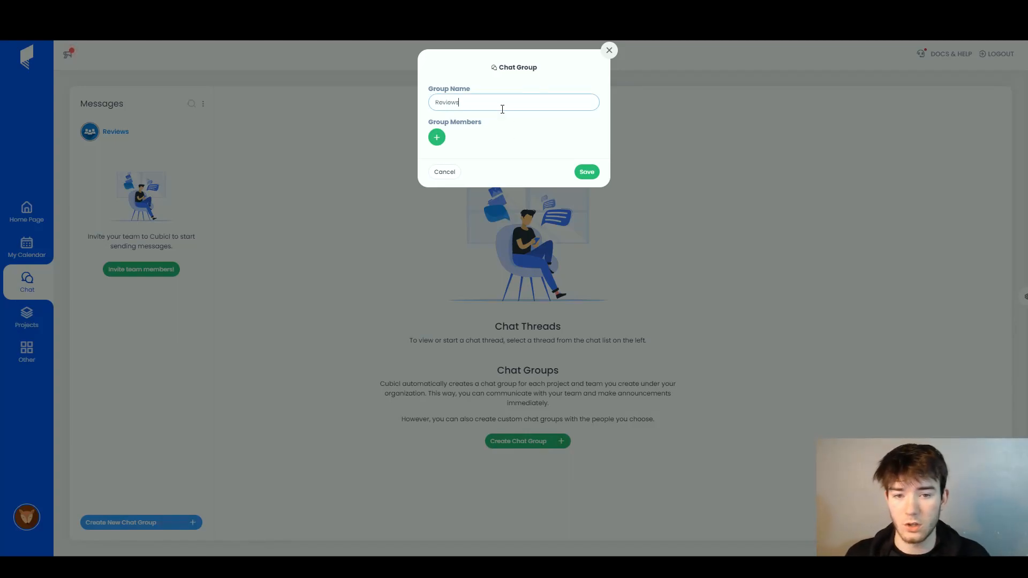
pyautogui.click(437, 138)
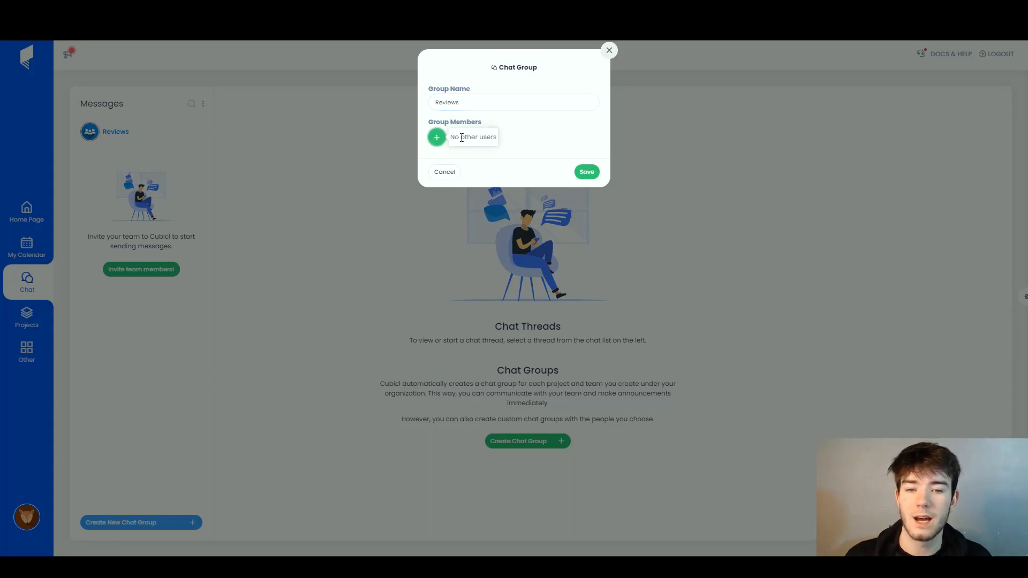
pyautogui.click(510, 144)
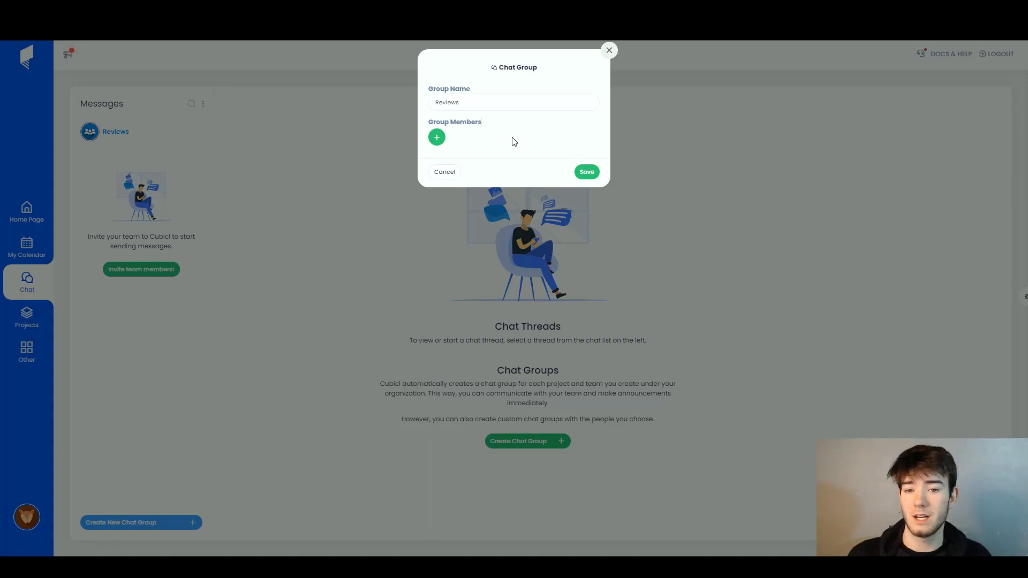
pyautogui.click(591, 172)
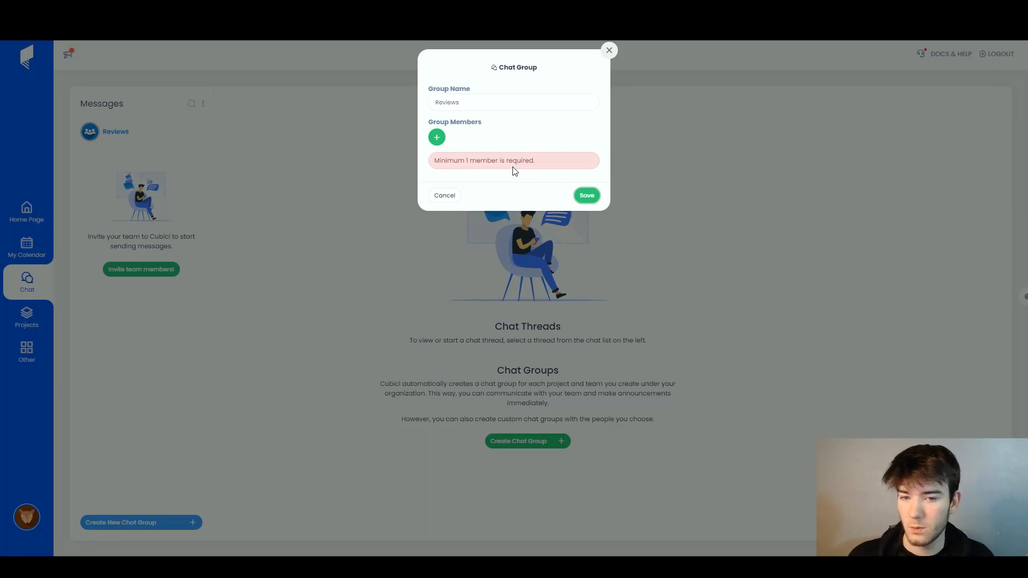
pyautogui.click(609, 50)
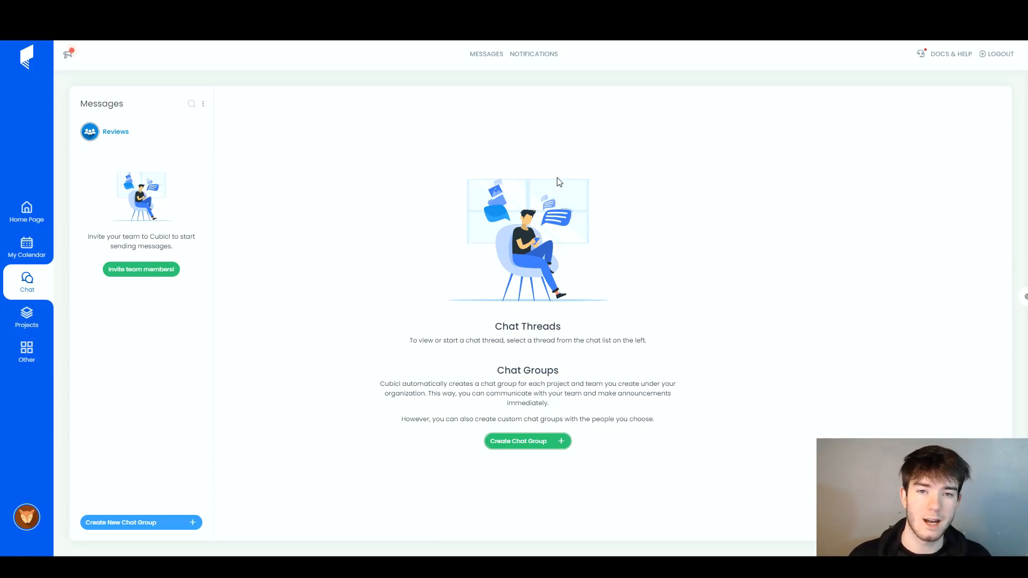
# Step: Create a project named Software under the parent project Reviews, keeping the members' task permission at Create and Contribute
pyautogui.click(34, 319)
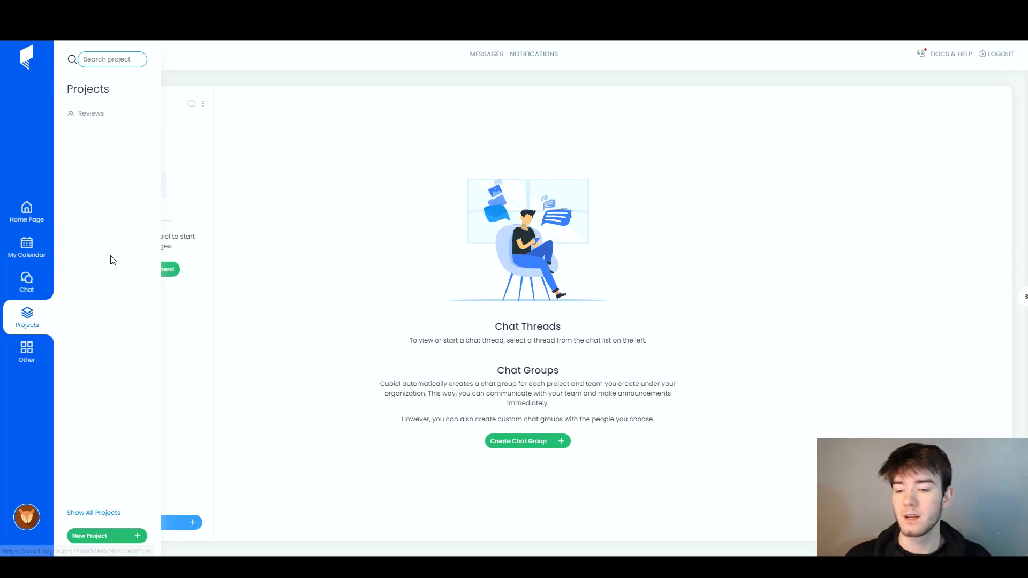
pyautogui.click(123, 541)
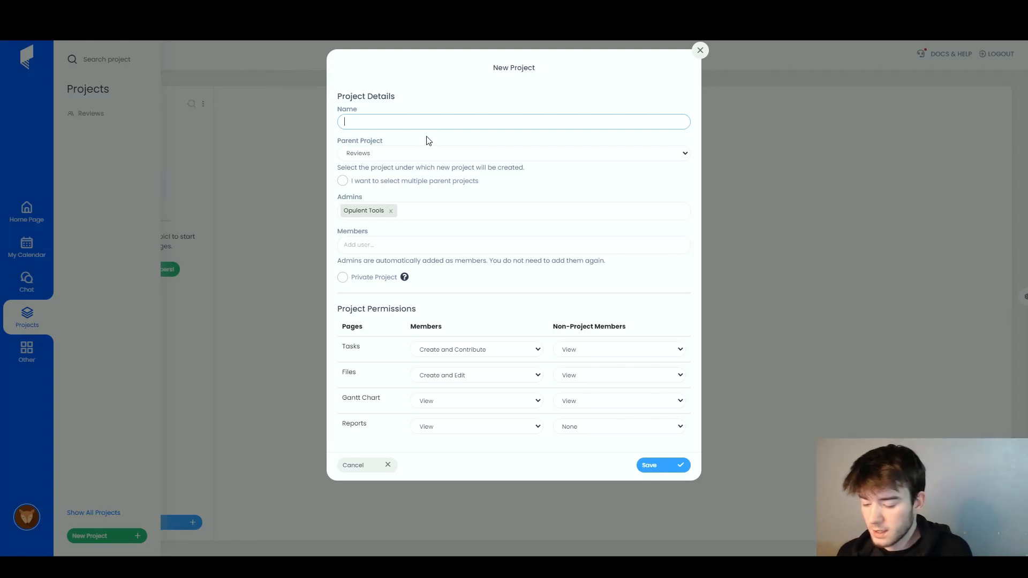
pyautogui.write('Software')
pyautogui.press('Tab')
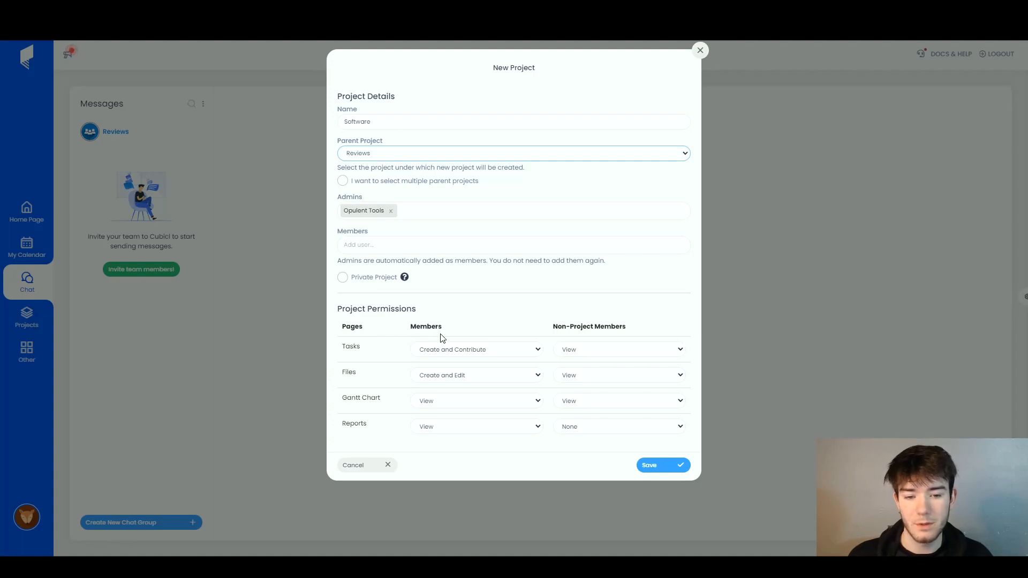
pyautogui.click(537, 350)
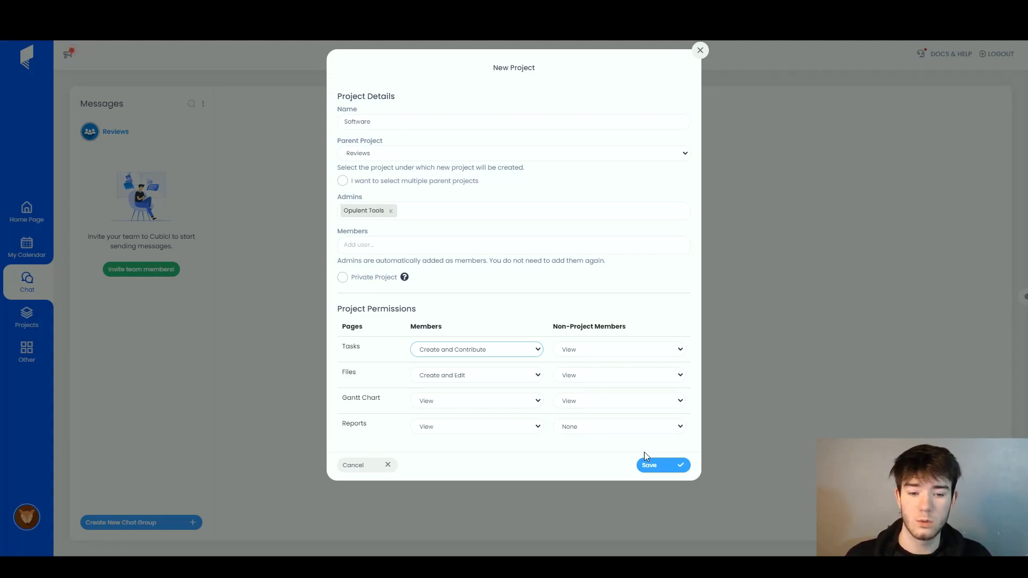
pyautogui.click(667, 467)
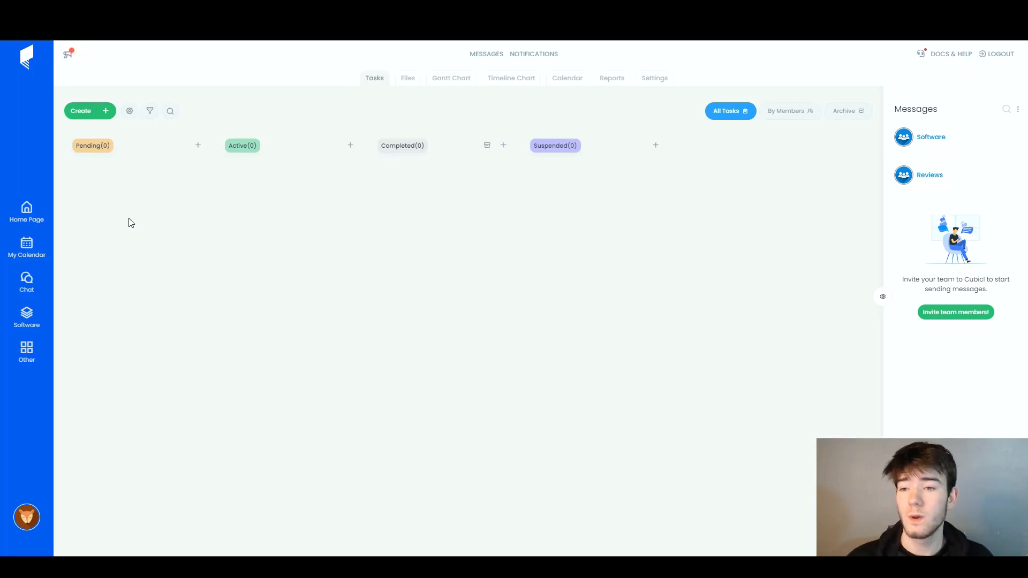
# Step: Start a Software project task named Reviews, beginning December 10, 2022 at 21:00 with a deadline of December 12, 2022 at 8:00 PM
pyautogui.click(106, 112)
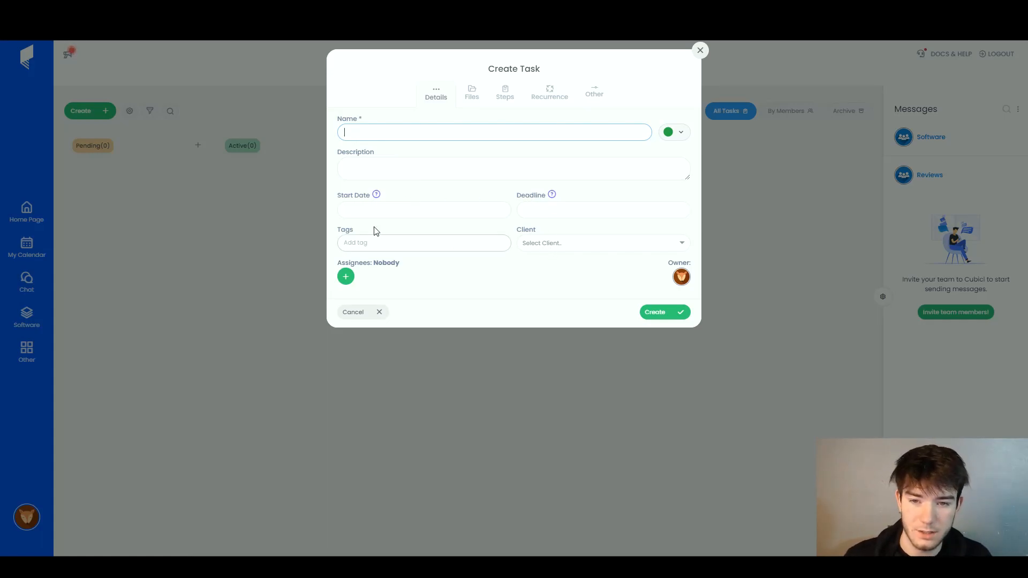
pyautogui.write('Reviews')
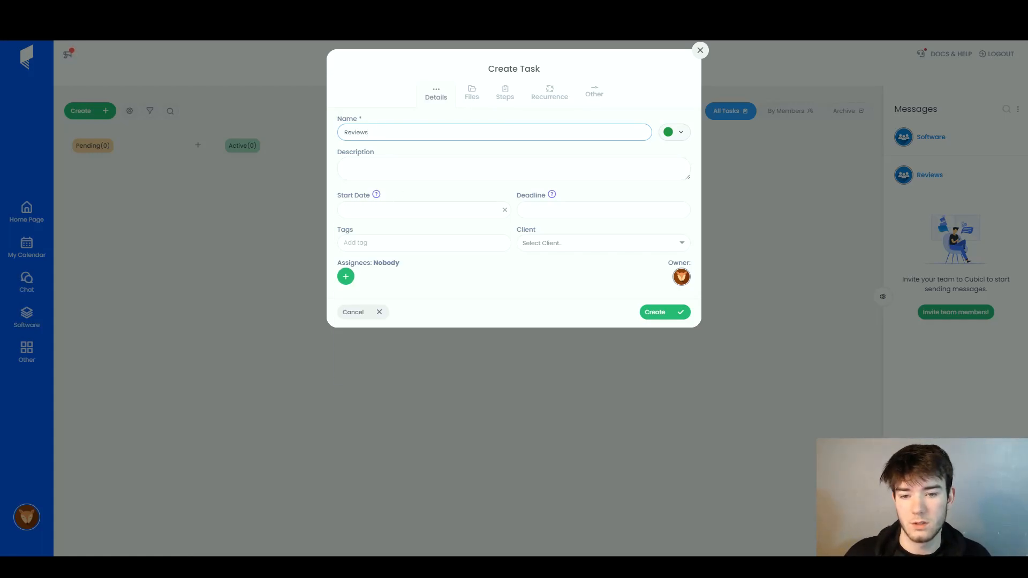
pyautogui.click(405, 210)
pyautogui.click(476, 301)
pyautogui.click(420, 253)
pyautogui.click(557, 210)
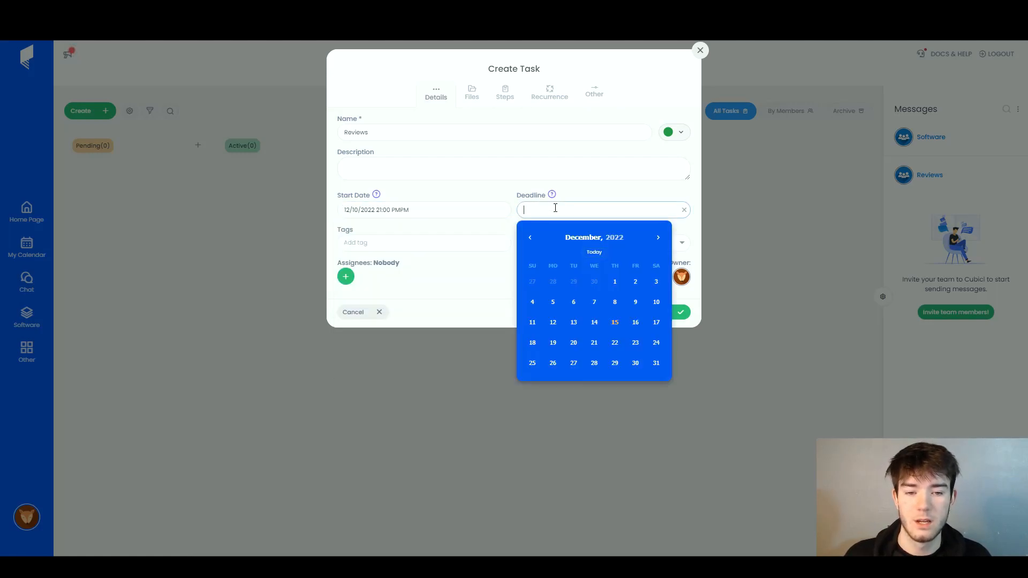
pyautogui.click(555, 322)
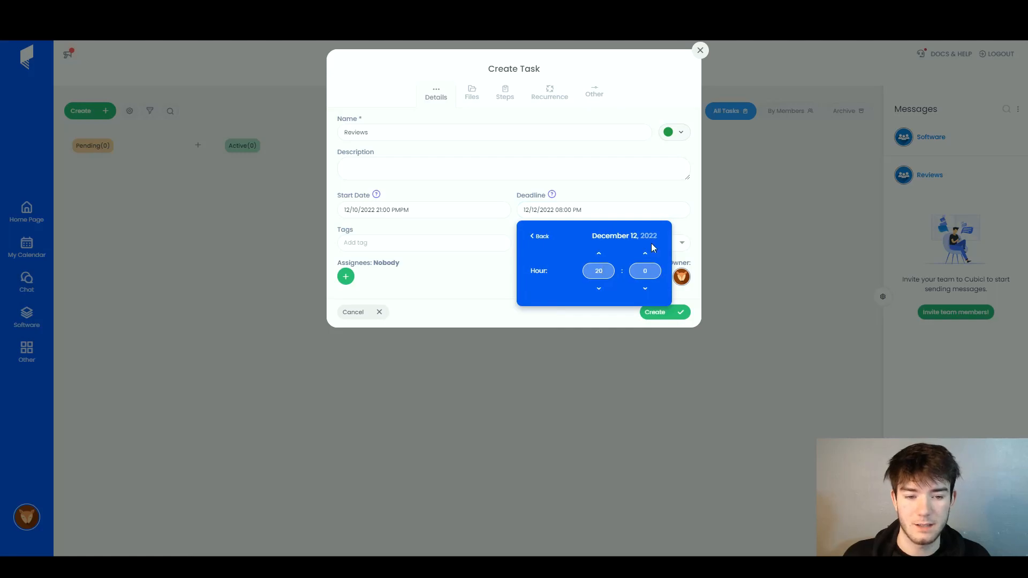
pyautogui.click(620, 202)
# Step: Set the task's client to Example Company and add the task owner as assignee
pyautogui.click(535, 243)
pyautogui.click(552, 260)
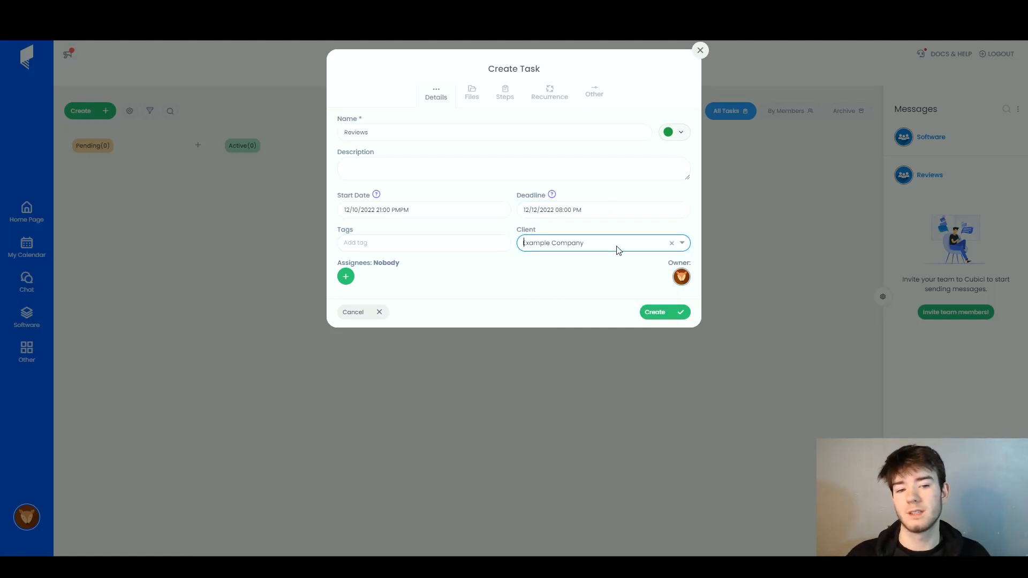
pyautogui.click(350, 276)
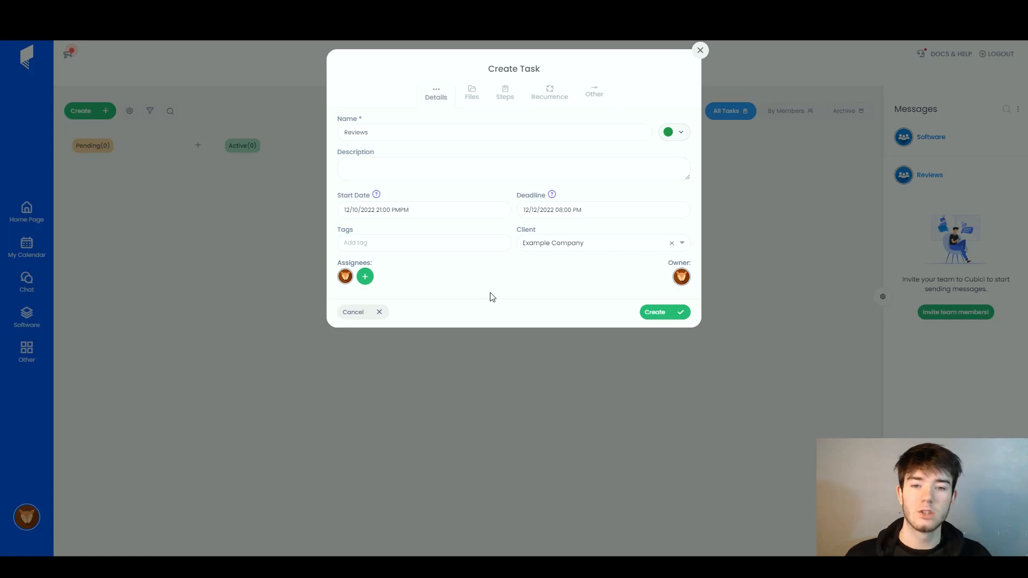
# Step: Look through the new task's files, steps, recurrence and other settings, and create it in the Software project
pyautogui.click(473, 102)
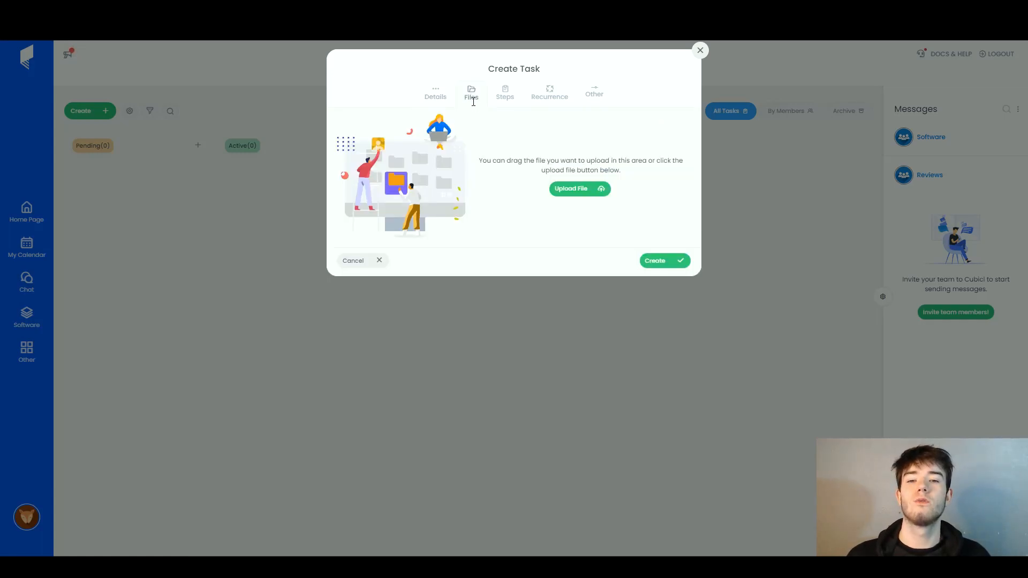
pyautogui.click(506, 97)
pyautogui.click(546, 99)
pyautogui.click(594, 95)
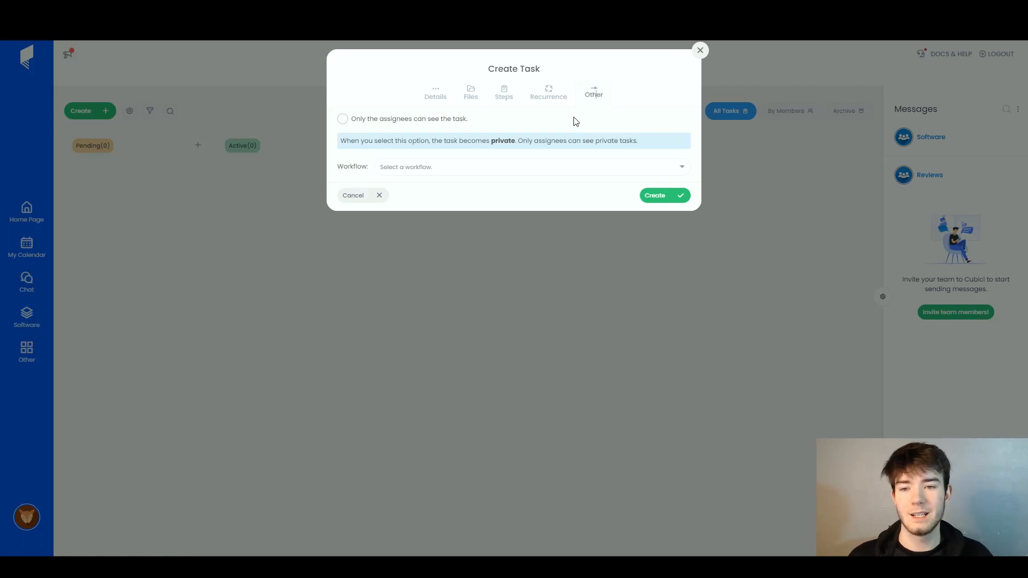
pyautogui.click(471, 94)
pyautogui.click(447, 96)
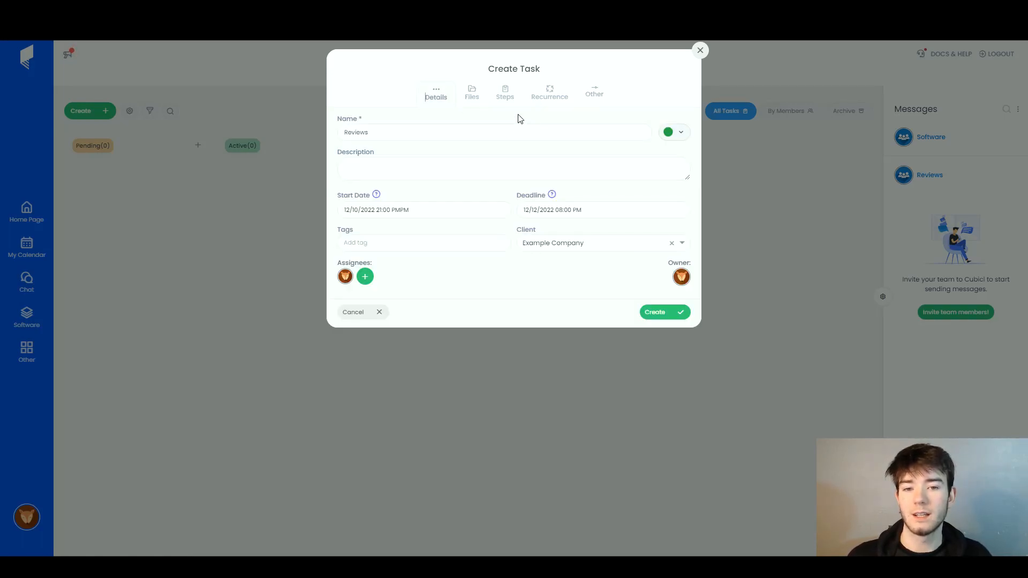
pyautogui.click(660, 314)
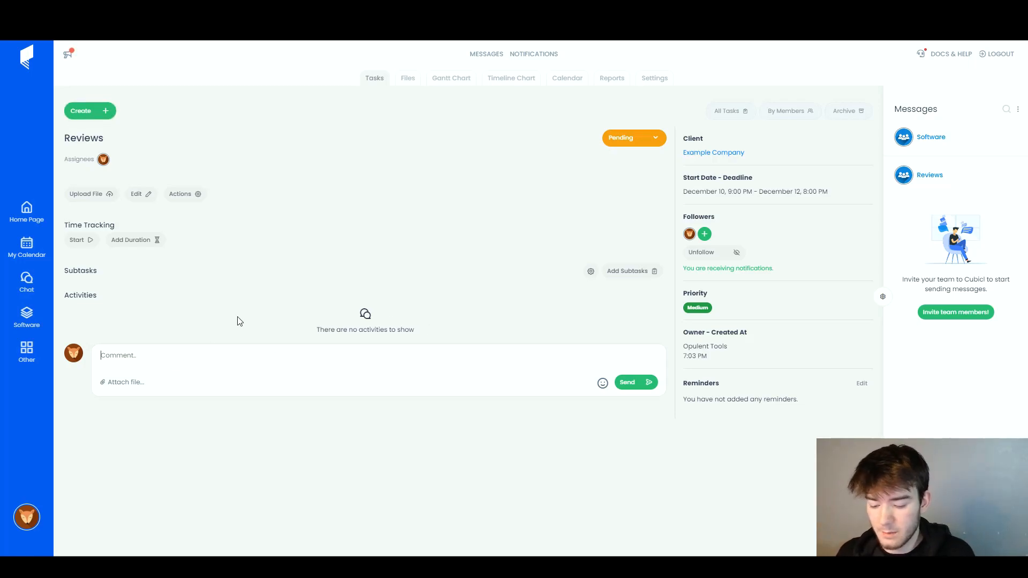
# Step: Post the comment "Update" on the Reviews task
pyautogui.write('Update')
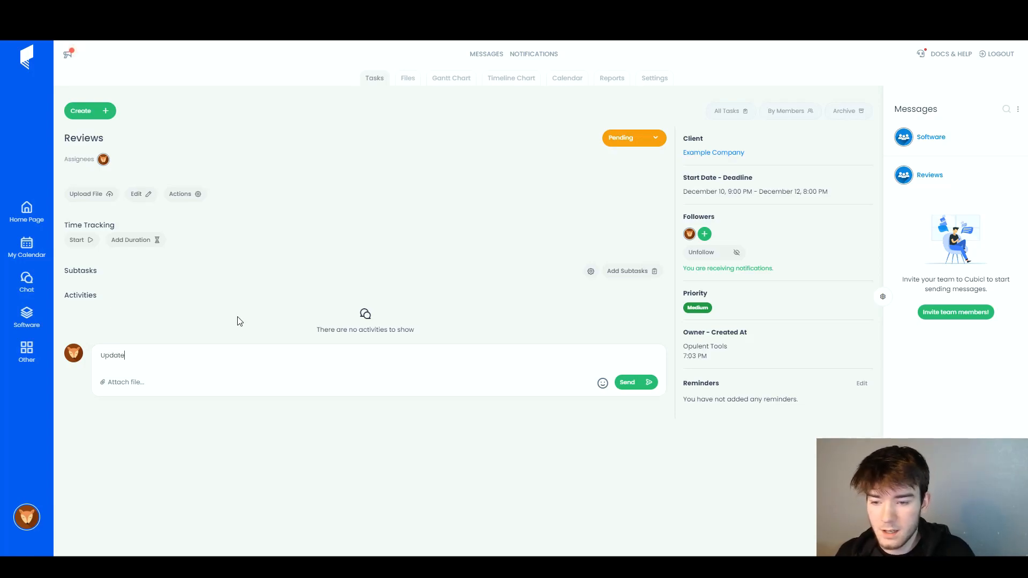
pyautogui.click(637, 383)
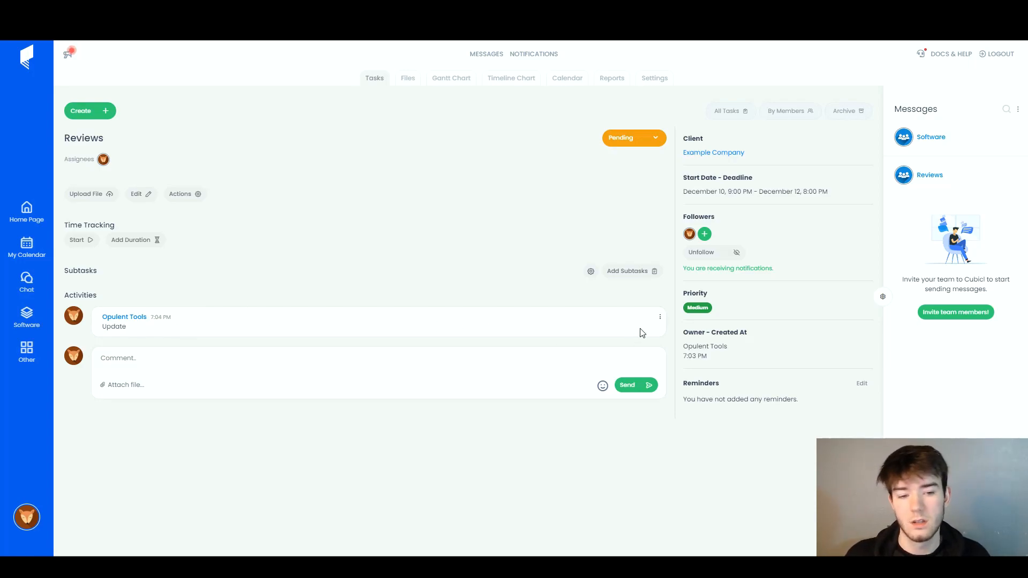
# Step: Check which actions are available for the posted "Update" comment
pyautogui.click(660, 317)
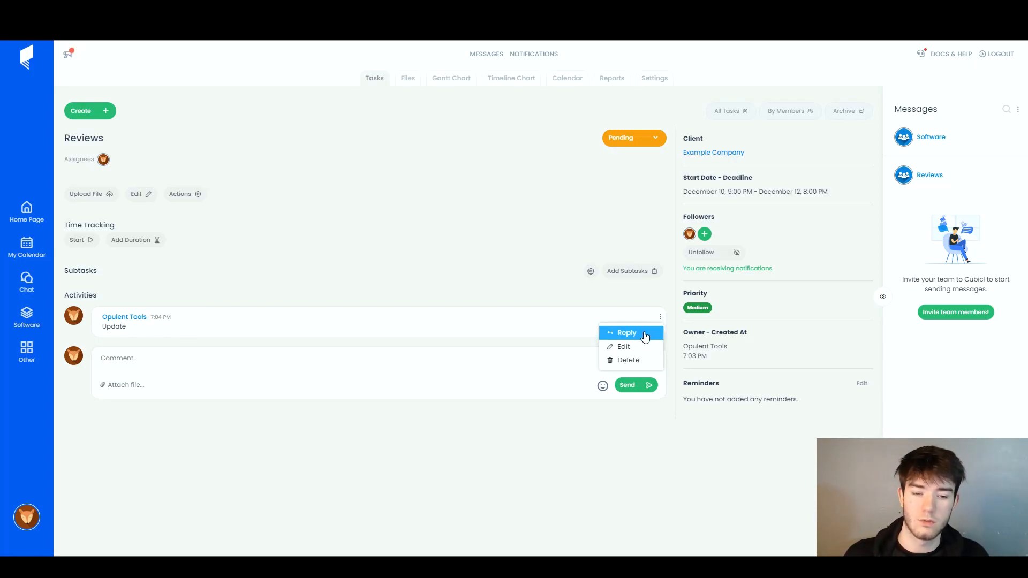
pyautogui.click(534, 291)
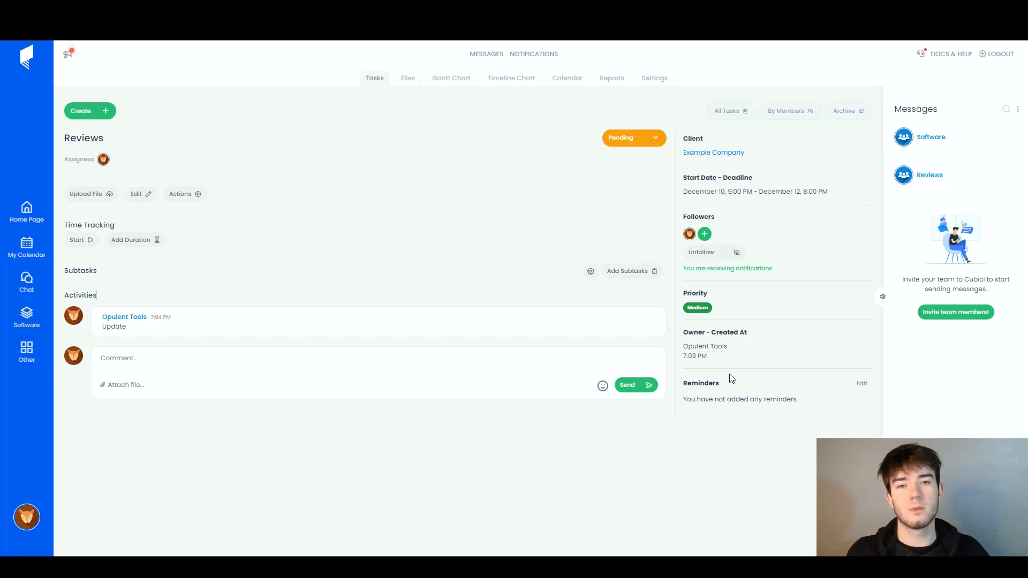
# Step: Look through the Software project's files, Gantt chart, timeline chart, calendar, reports and settings
pyautogui.click(408, 81)
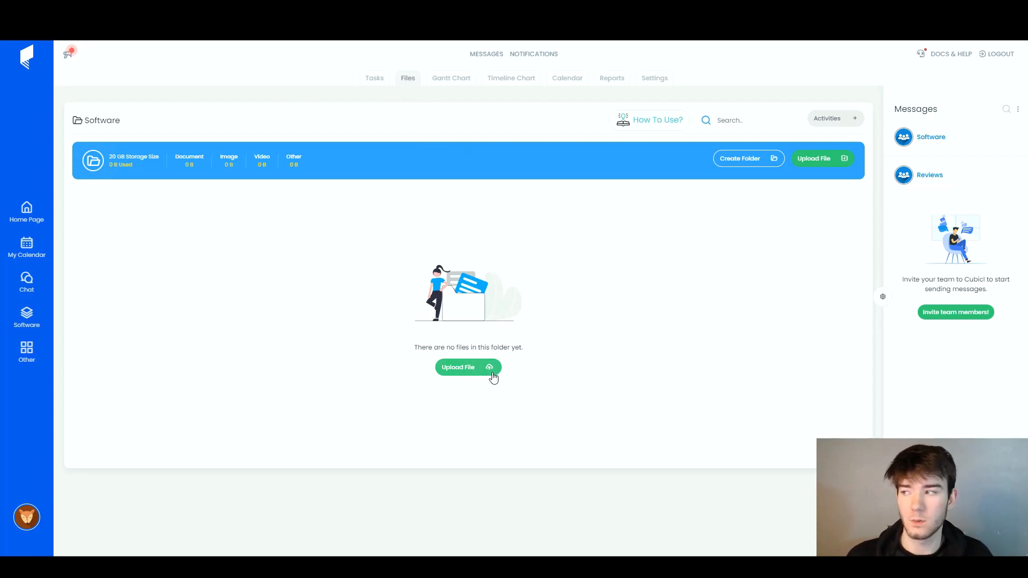
pyautogui.click(452, 85)
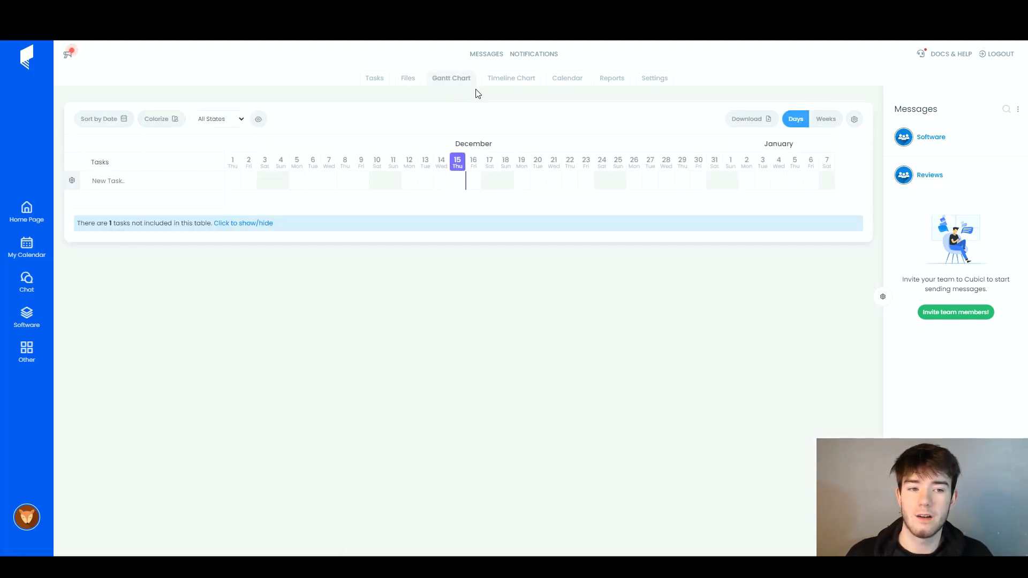
pyautogui.click(511, 81)
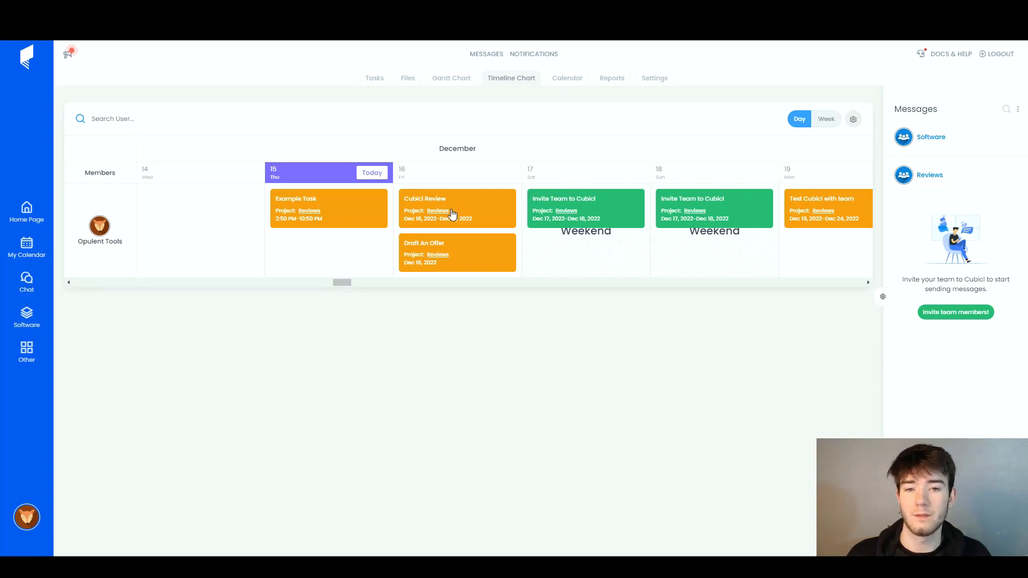
pyautogui.click(572, 80)
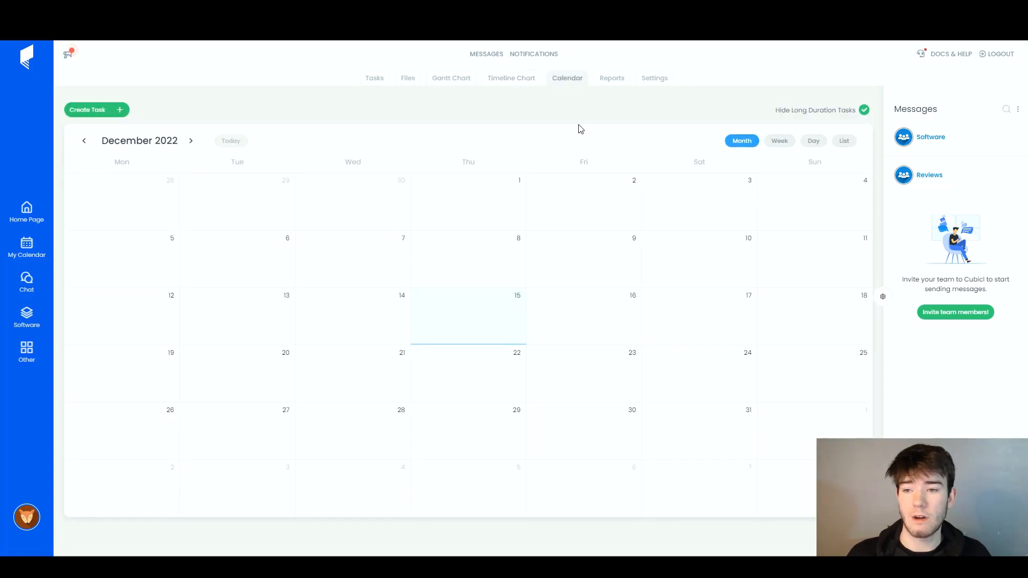
pyautogui.click(610, 77)
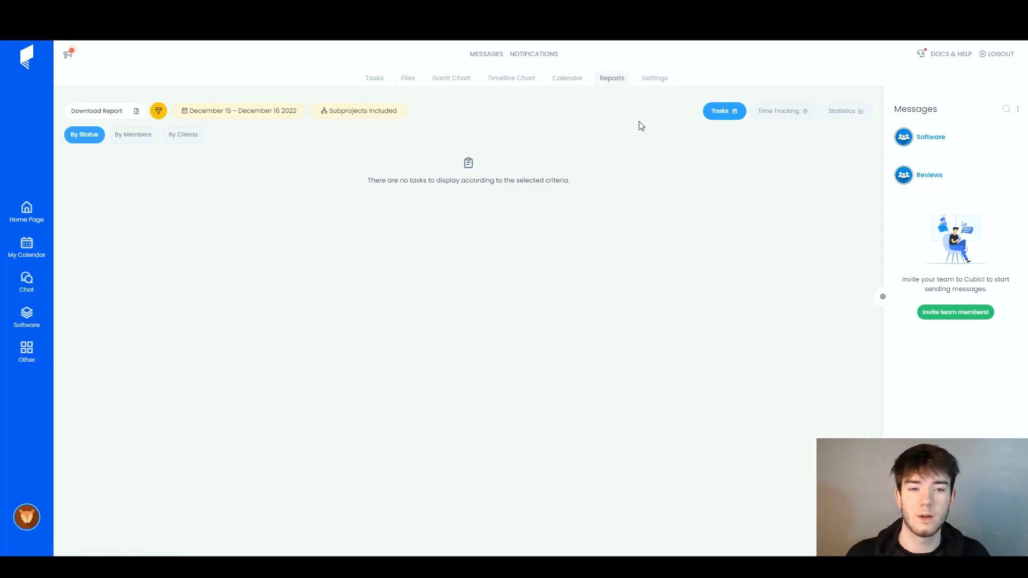
pyautogui.click(655, 78)
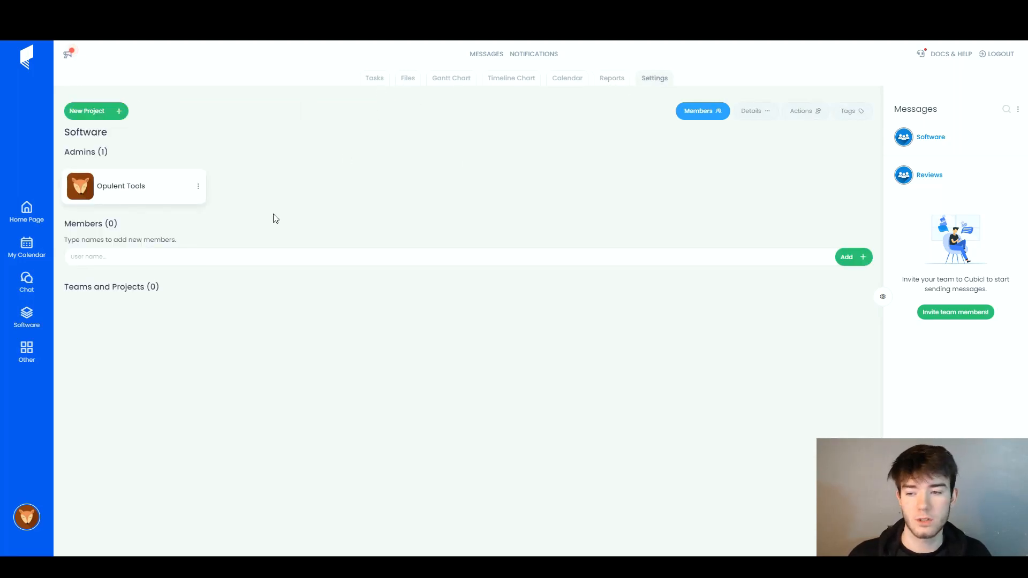
# Step: Return to the Software project's task board and look over the project list and the other available pages
pyautogui.click(378, 81)
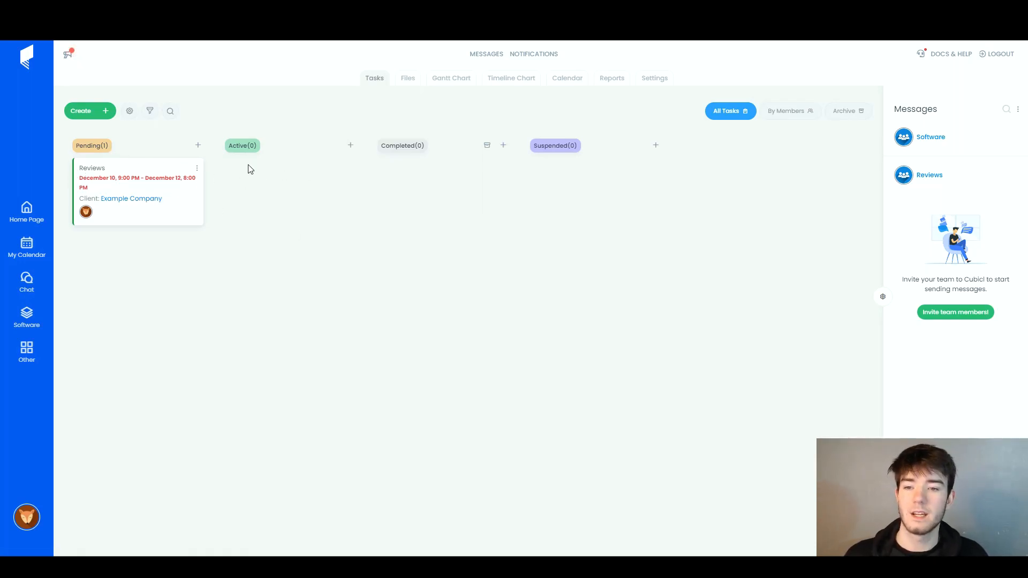
pyautogui.click(27, 316)
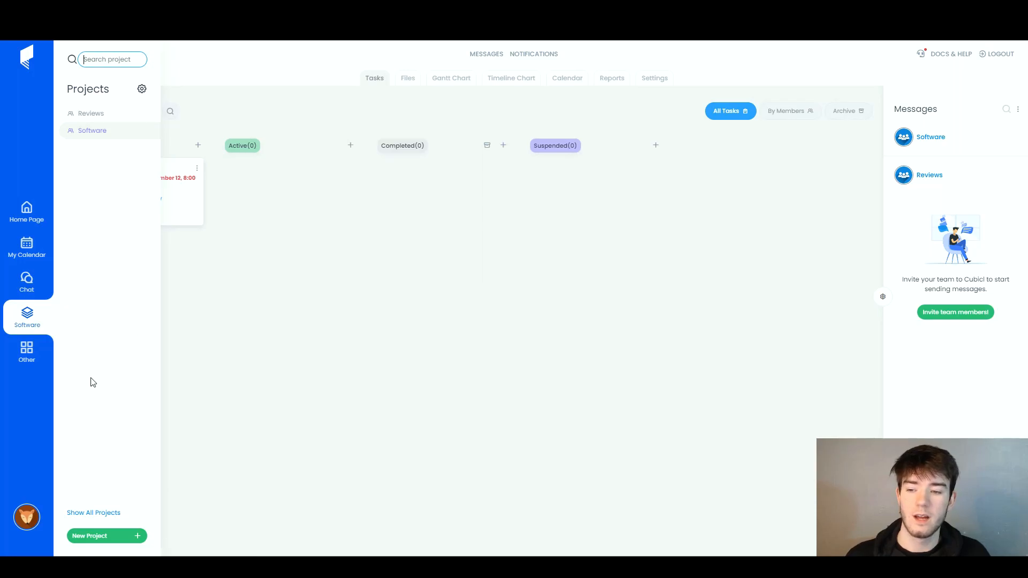
pyautogui.click(33, 359)
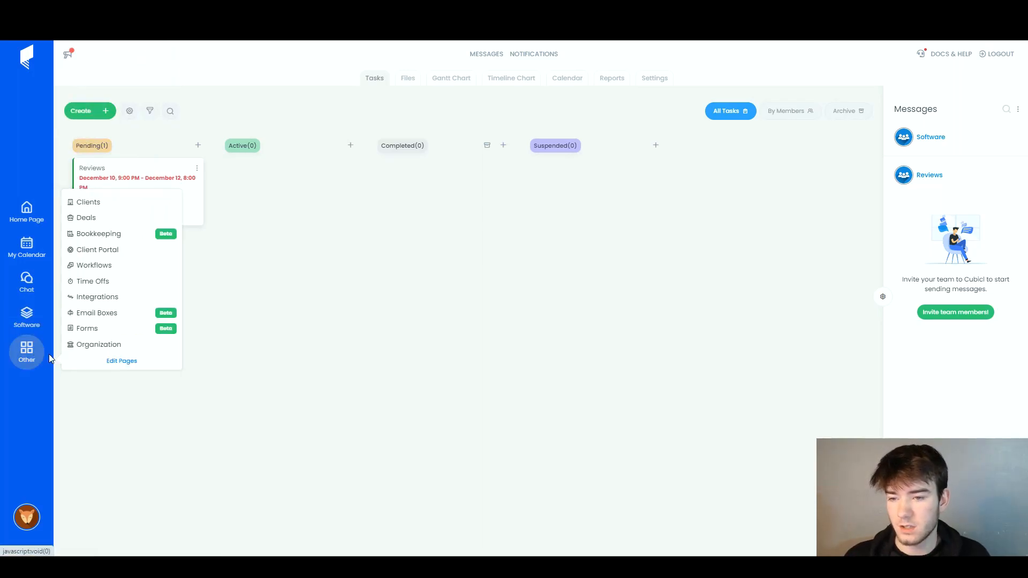